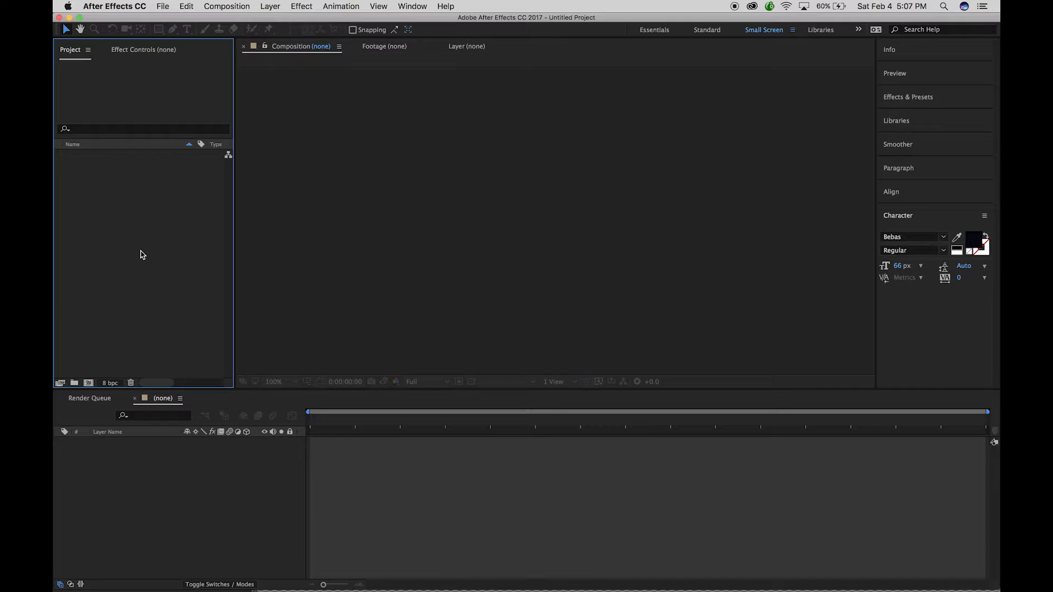
Step: Start importing footage and browse to the 1-AFTER EFFECTS DEMOS folder on the Desktop
double_click(142, 254)
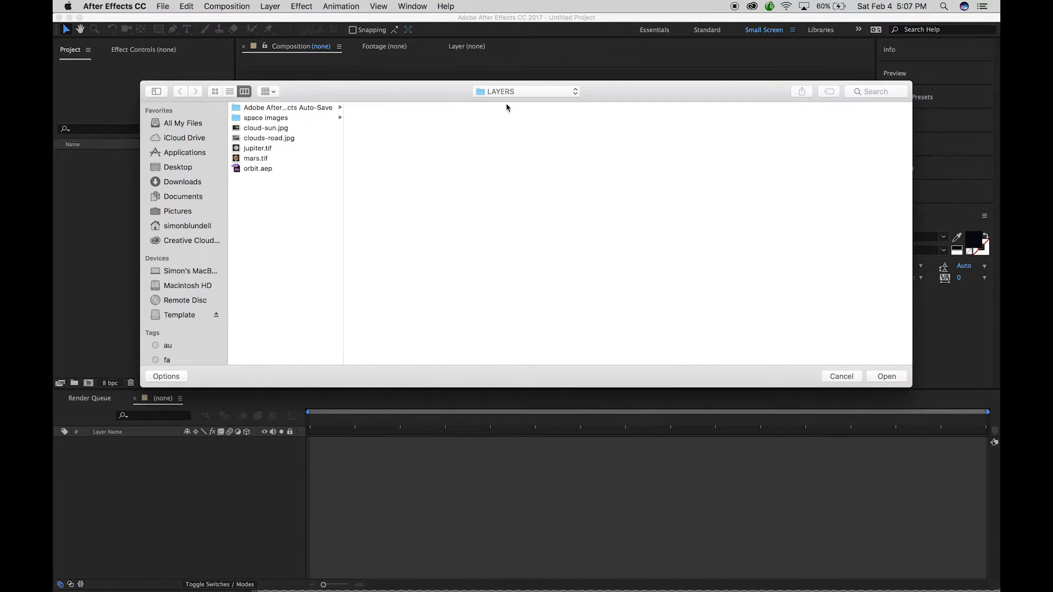
click(534, 93)
click(531, 103)
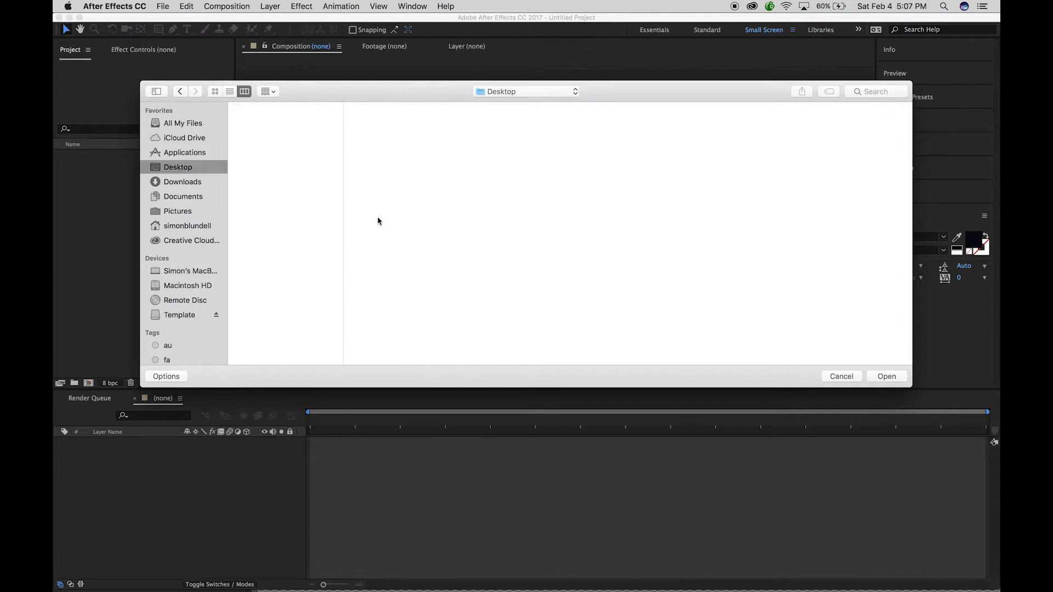
click(275, 108)
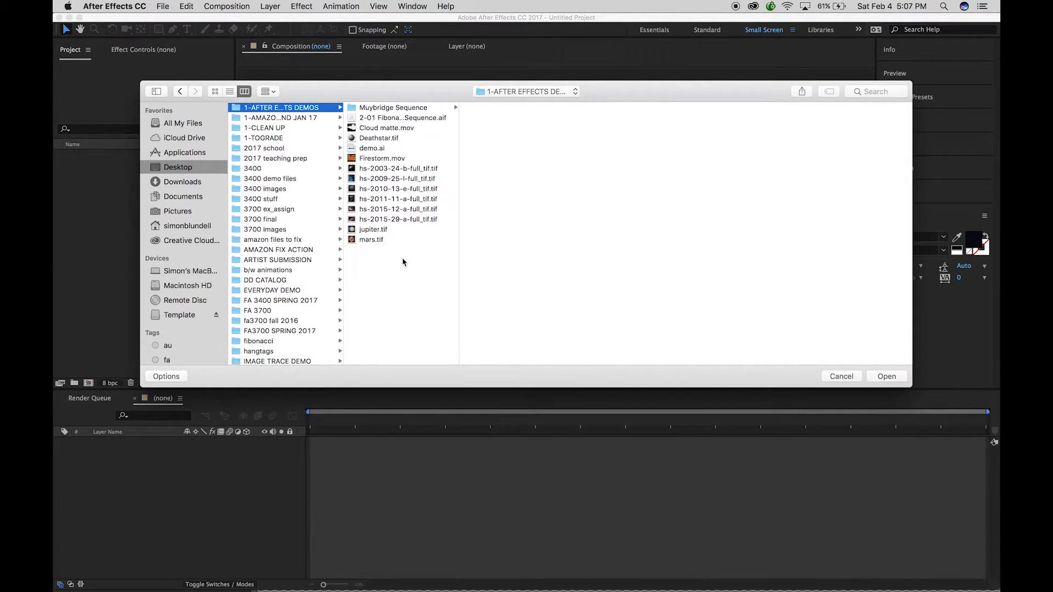
Step: Select mars.tif, jupiter.tif, Deathstar.tif and the 2-01 Fibonacci Sequence audio file for import, leaving demo.ai out
click(376, 242)
shift+click(376, 232)
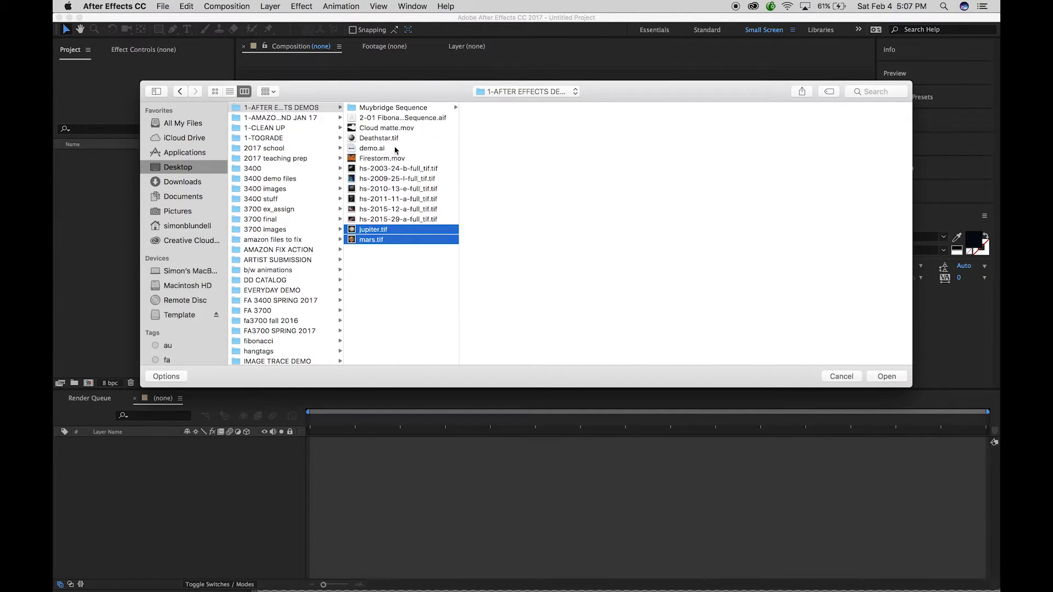
click(370, 152)
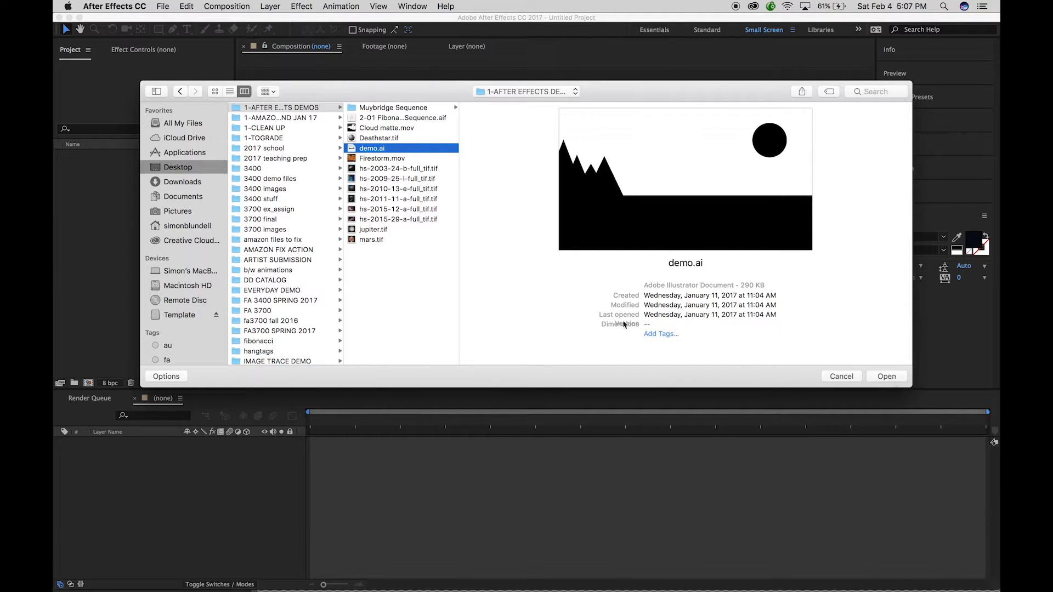
super+click(367, 240)
super+click(367, 231)
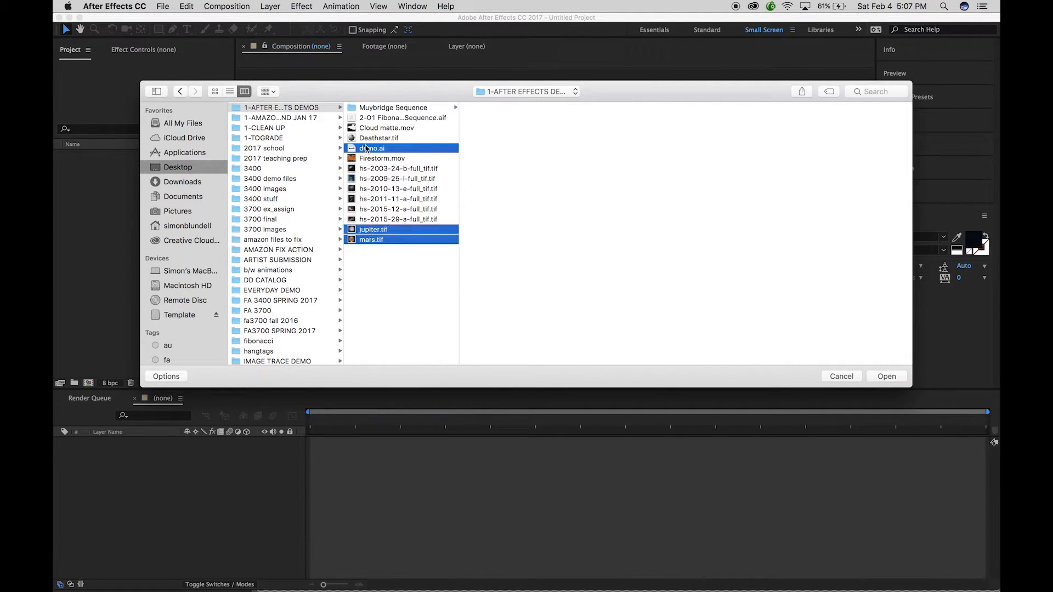
super+click(367, 148)
super+click(382, 139)
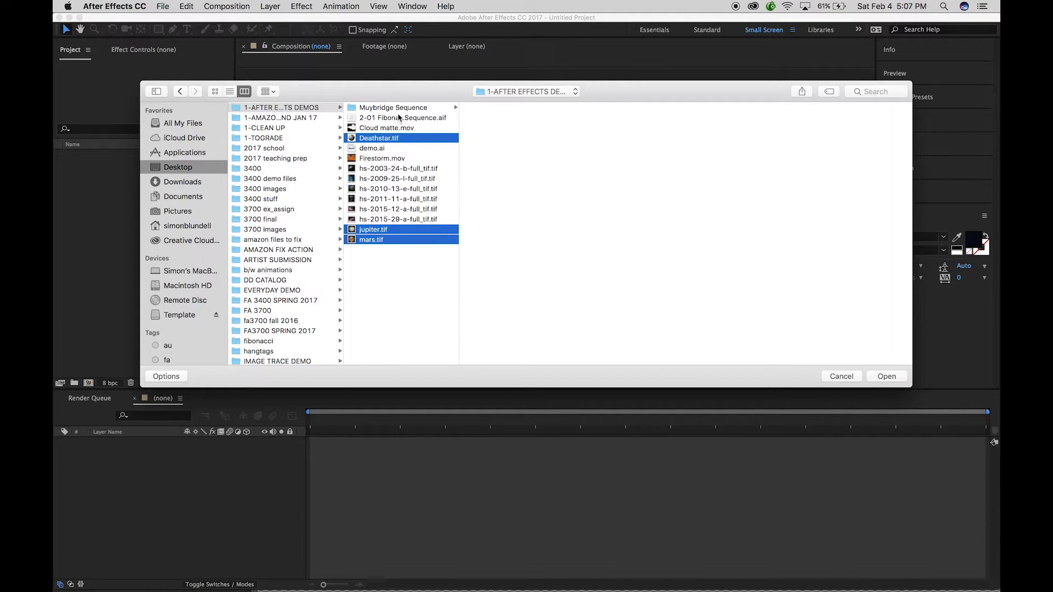
super+click(401, 120)
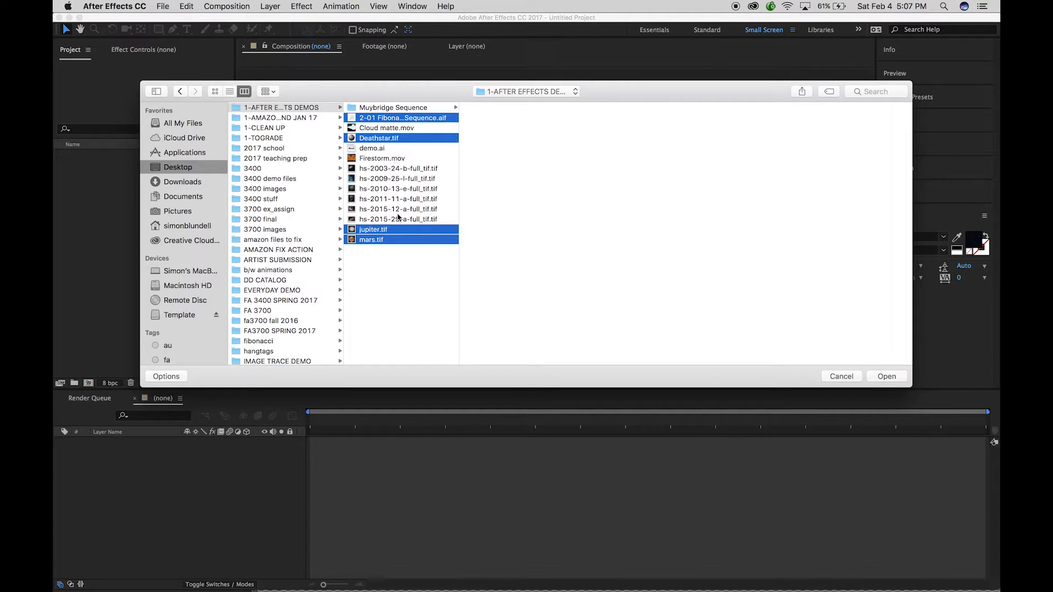
Step: Add the six hs- space TIFF images to the selection and import all the selected files
super+click(398, 220)
super+click(396, 169)
super+click(396, 179)
super+click(395, 183)
super+click(396, 187)
super+click(396, 180)
super+click(396, 201)
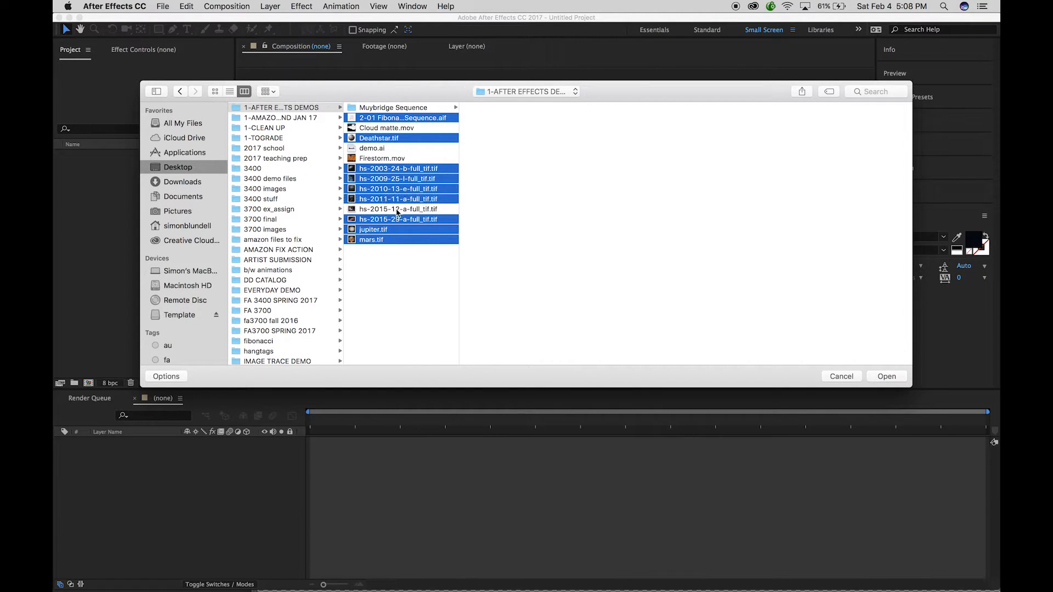
super+click(397, 211)
key(Return)
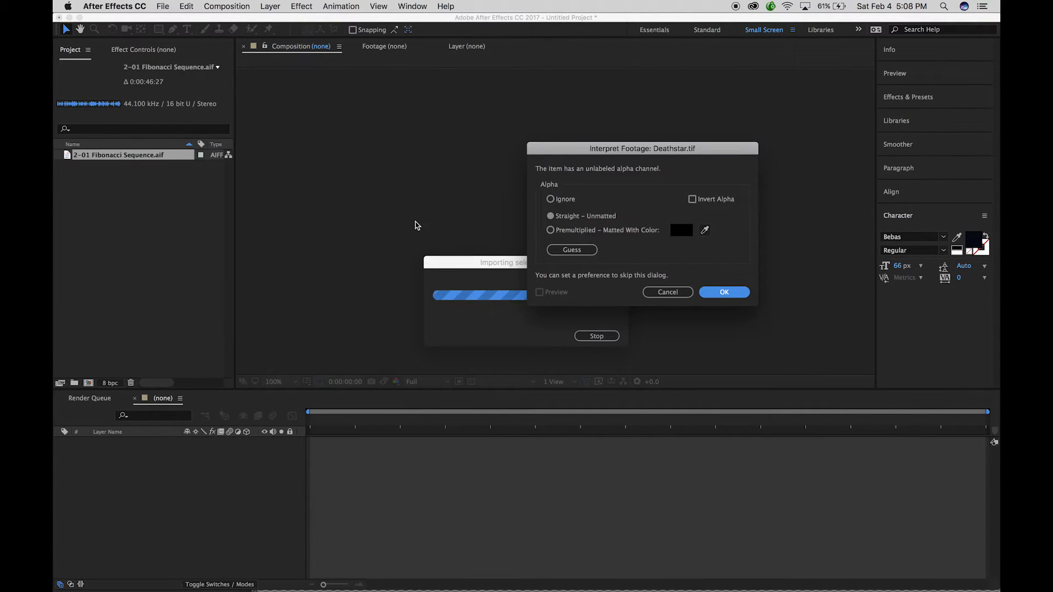
Step: Interpret the unlabeled alpha channels of the imported TIFF files as Straight - Unmatted
drag(588, 154, 473, 94)
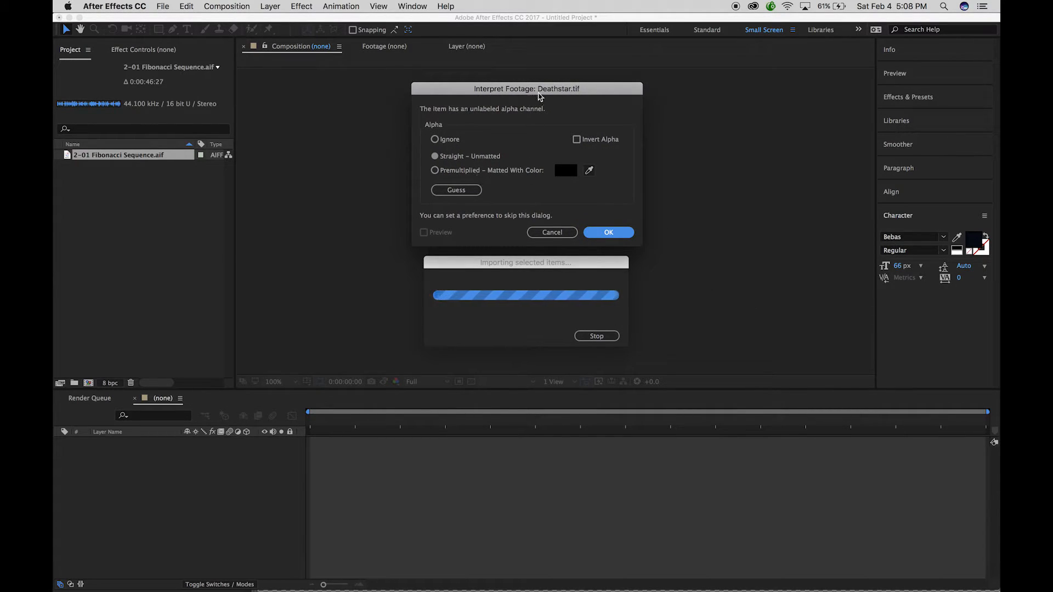
drag(537, 96, 515, 94)
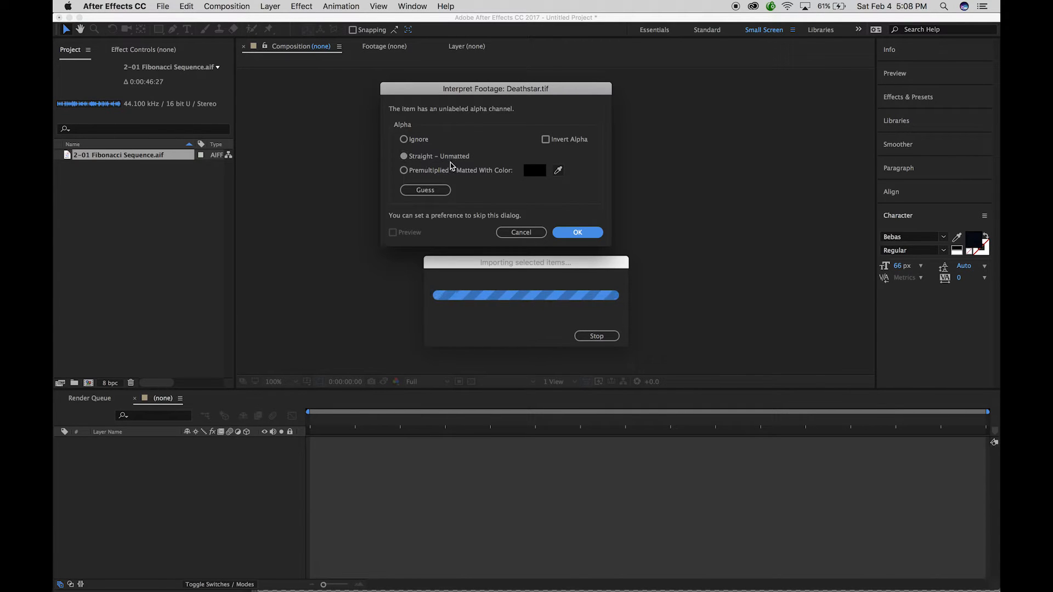
click(565, 235)
click(563, 238)
click(574, 235)
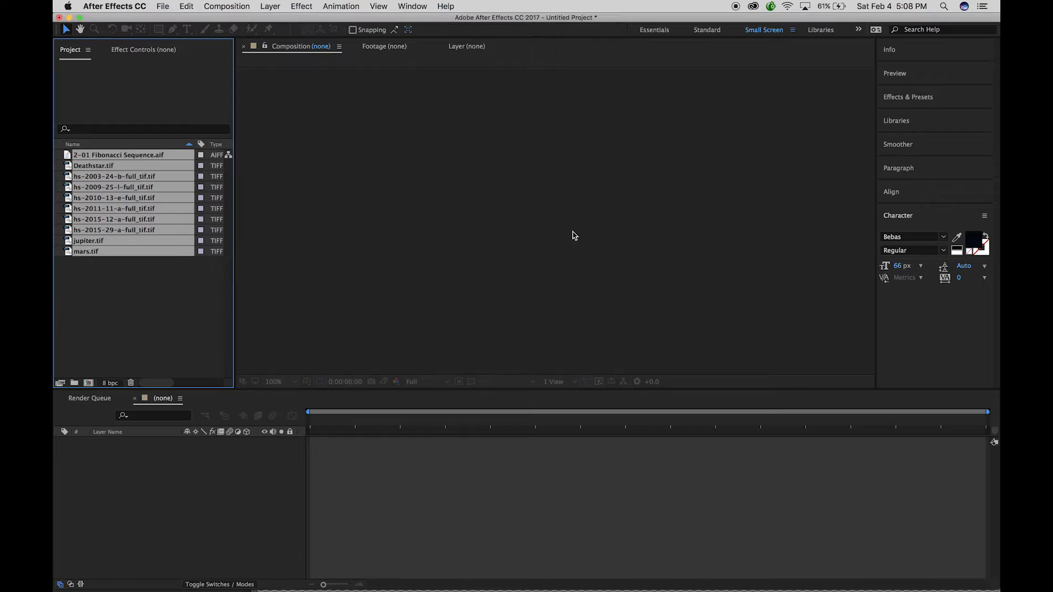
Step: Create a project folder named images with no footage items selected
click(164, 302)
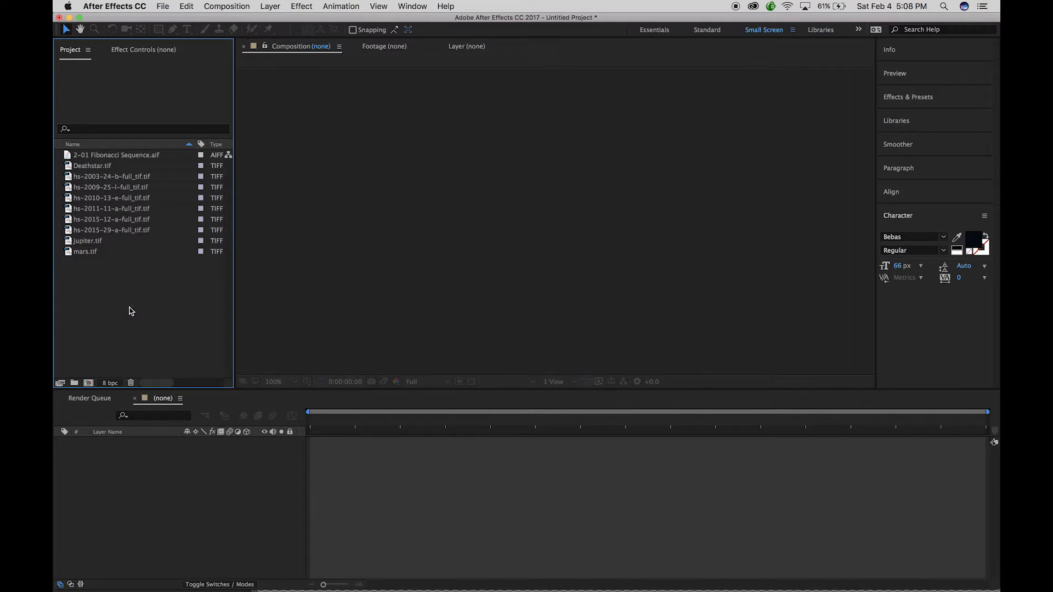
click(75, 383)
text(I)
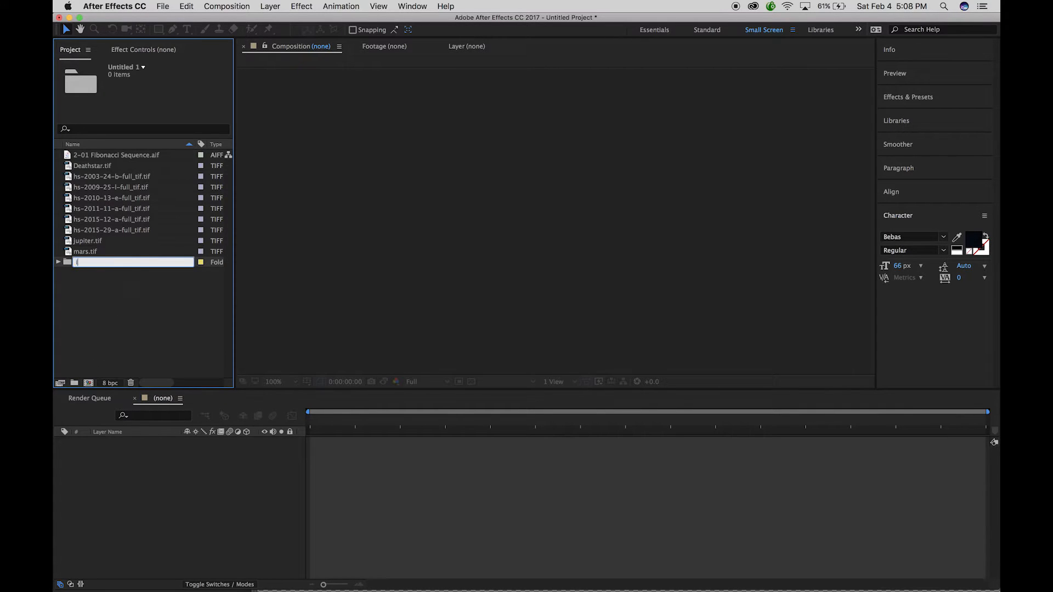
text(mages)
click(124, 298)
Step: Move the six hs- TIFF files, from hs-2003-24-b to hs-2015-29-a, into the images folder
click(126, 230)
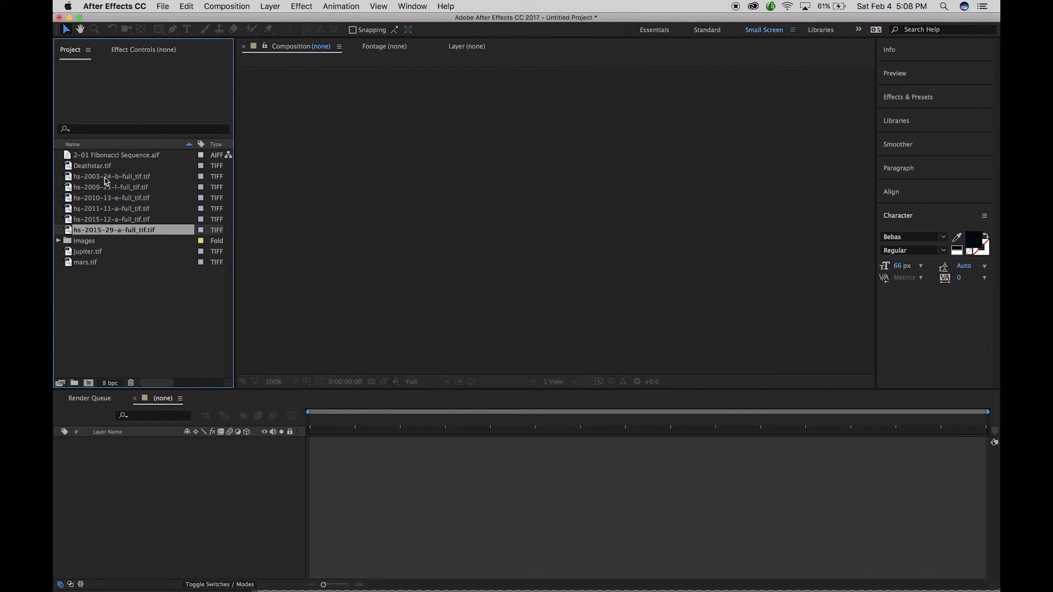
shift+click(93, 177)
drag(102, 174, 90, 242)
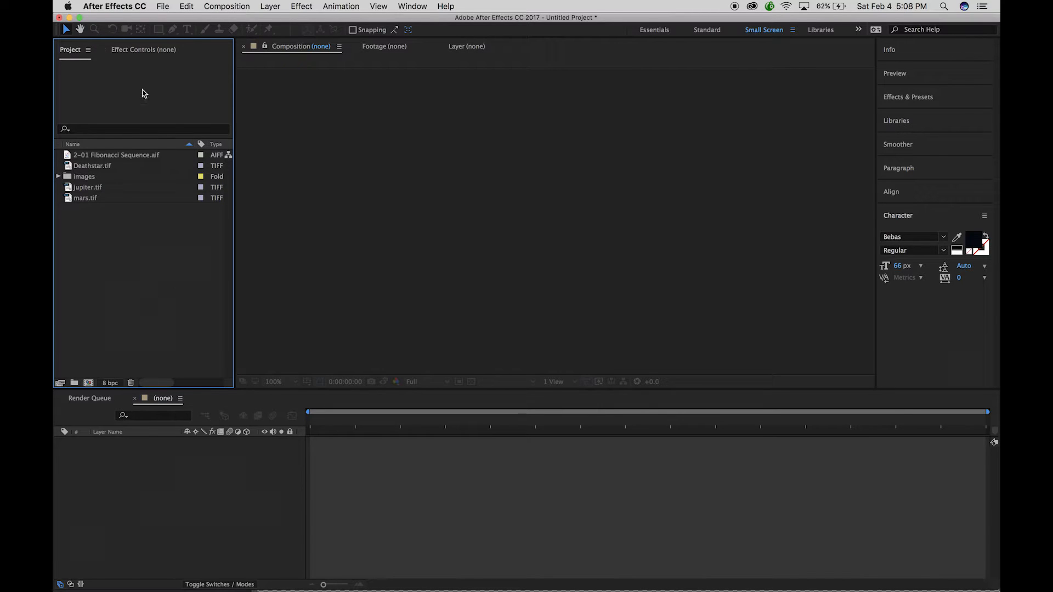
click(159, 6)
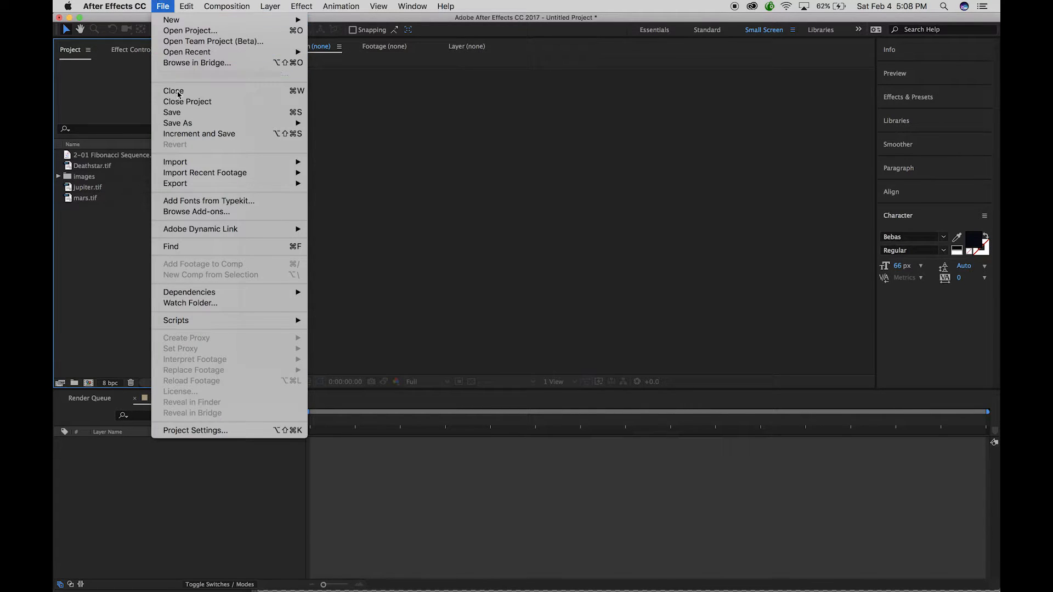
mouse_move(191, 166)
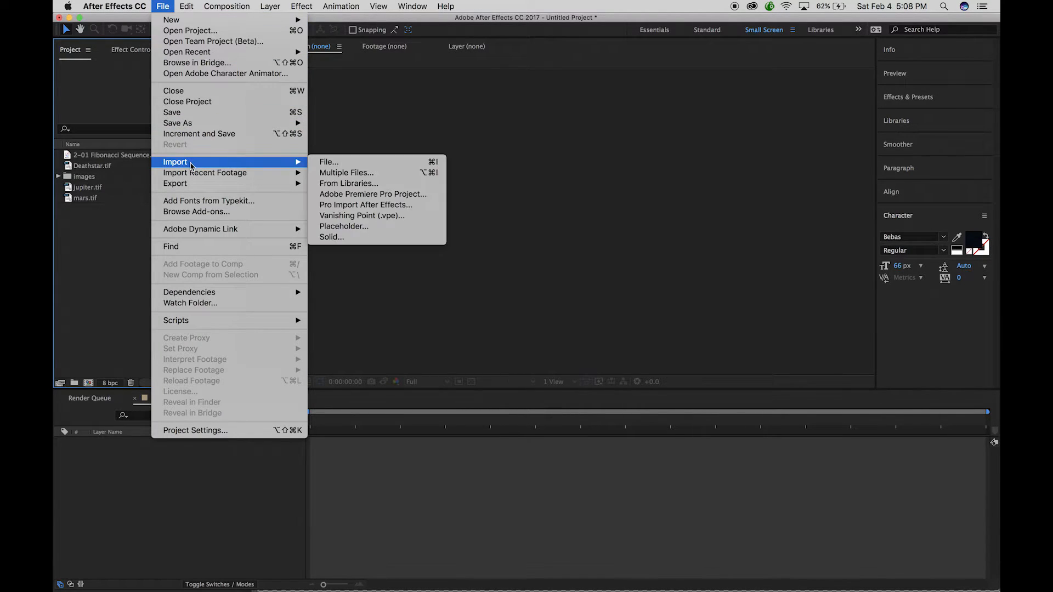
click(375, 164)
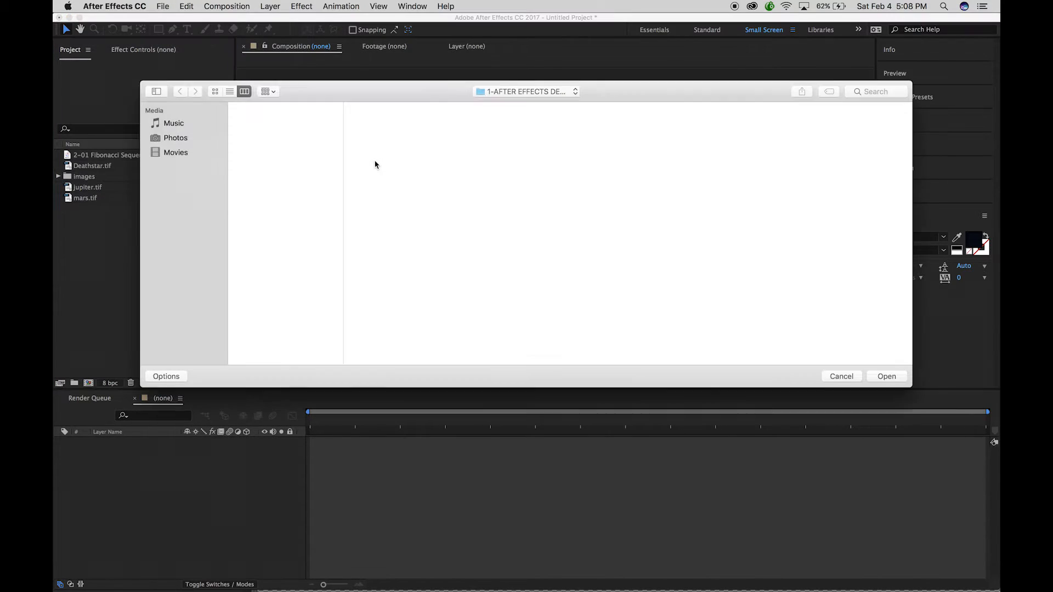
drag(411, 100, 528, 62)
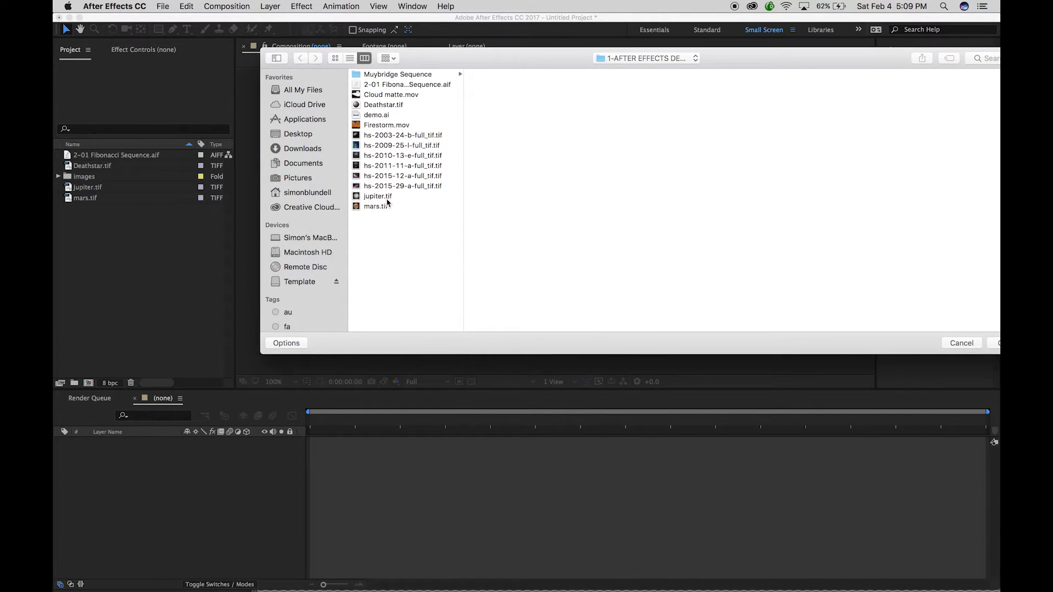
key(Escape)
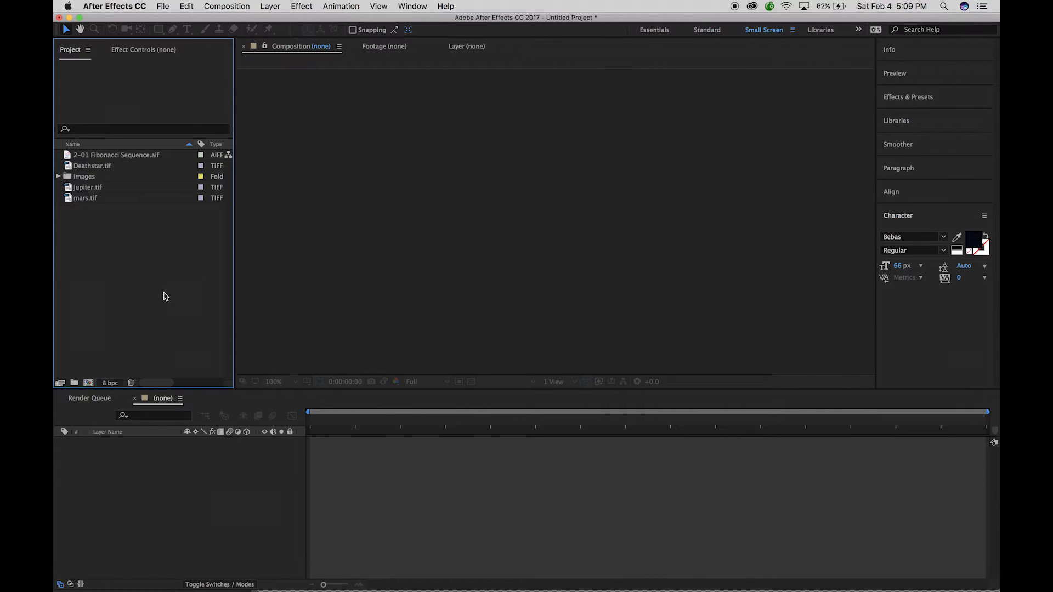
Step: Check the mars.tif and jupiter.tif thumbnails and view jupiter.tif in the Footage viewer at 100% magnification
click(80, 198)
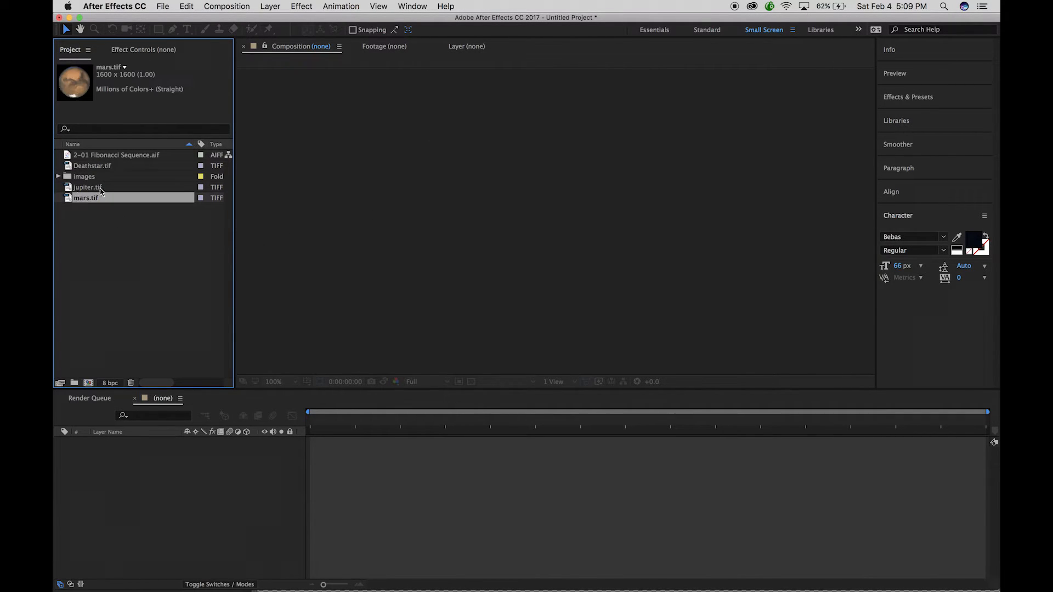
click(85, 191)
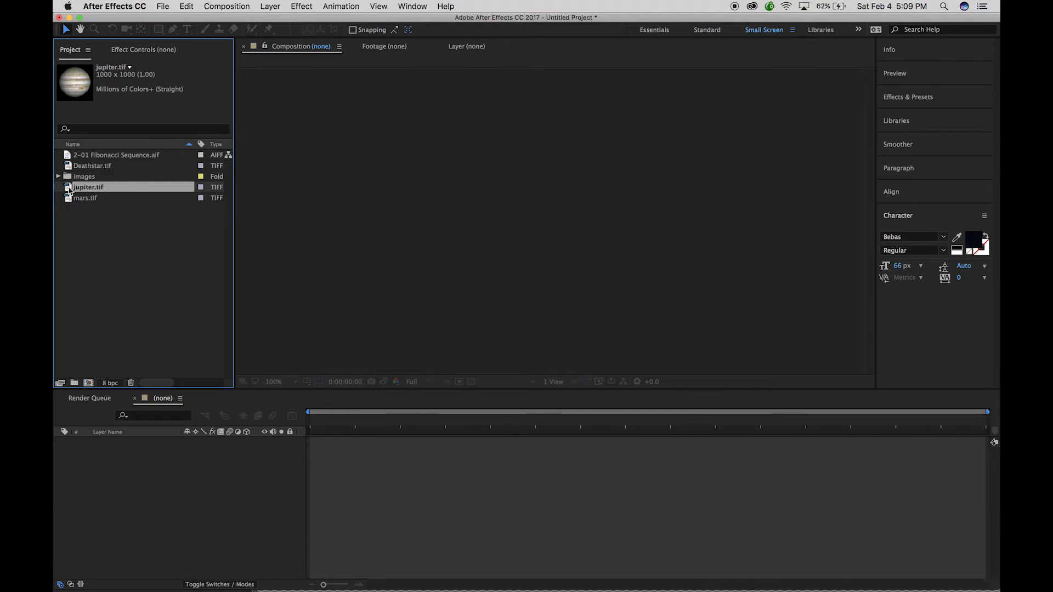
double_click(69, 190)
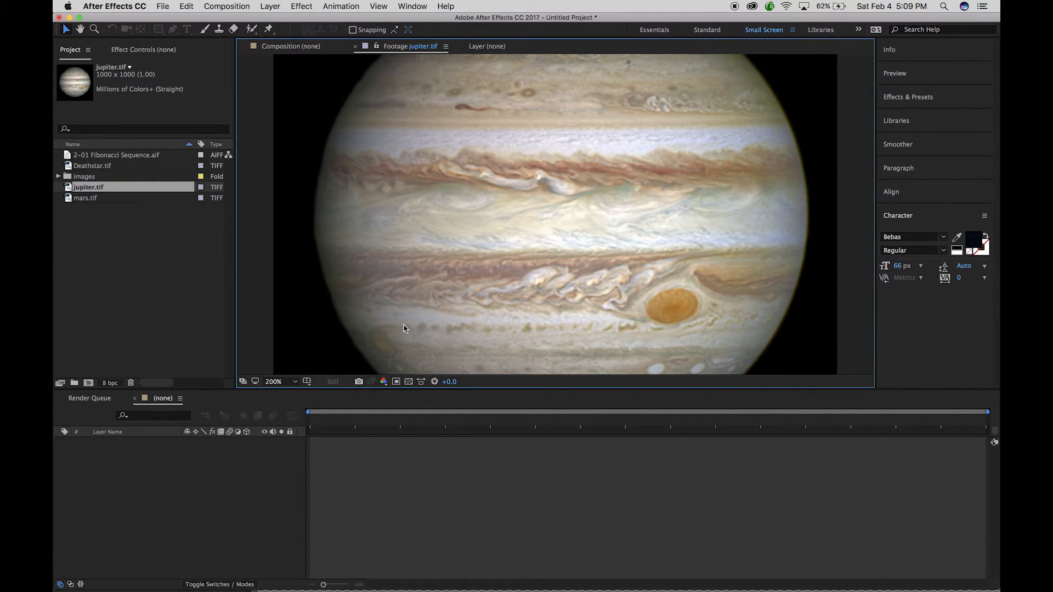
click(294, 382)
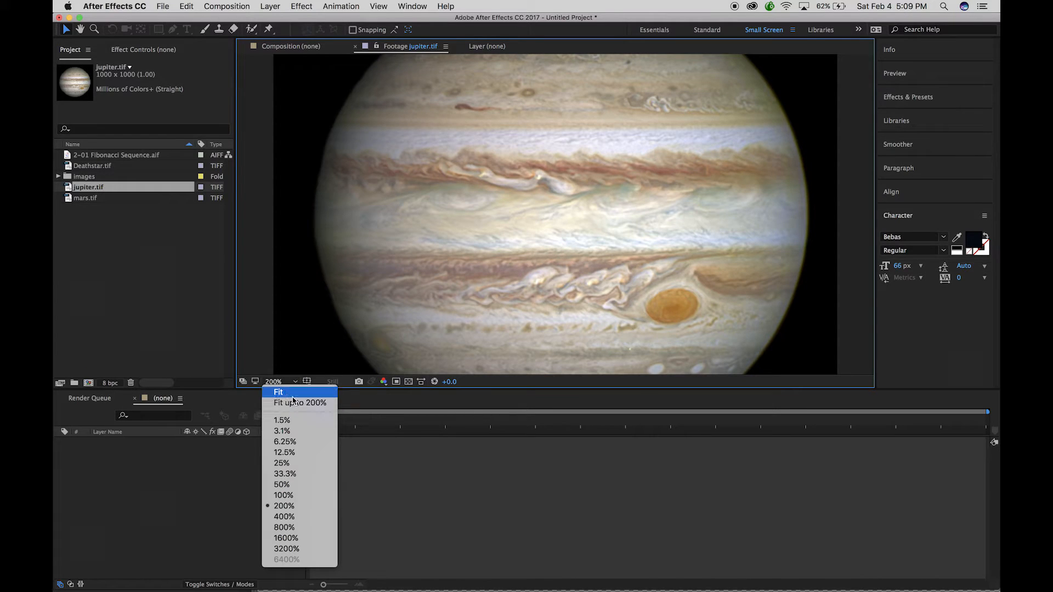
click(284, 495)
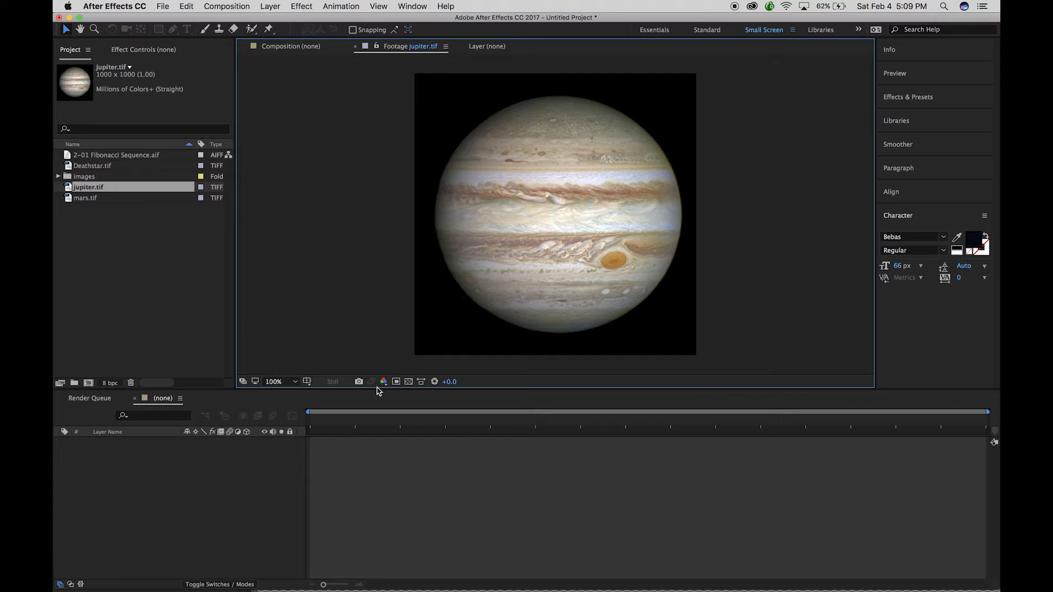
Step: Check jupiter.tif against the transparency grid, turn the grid off, and close the footage to return to the empty composition view
click(409, 383)
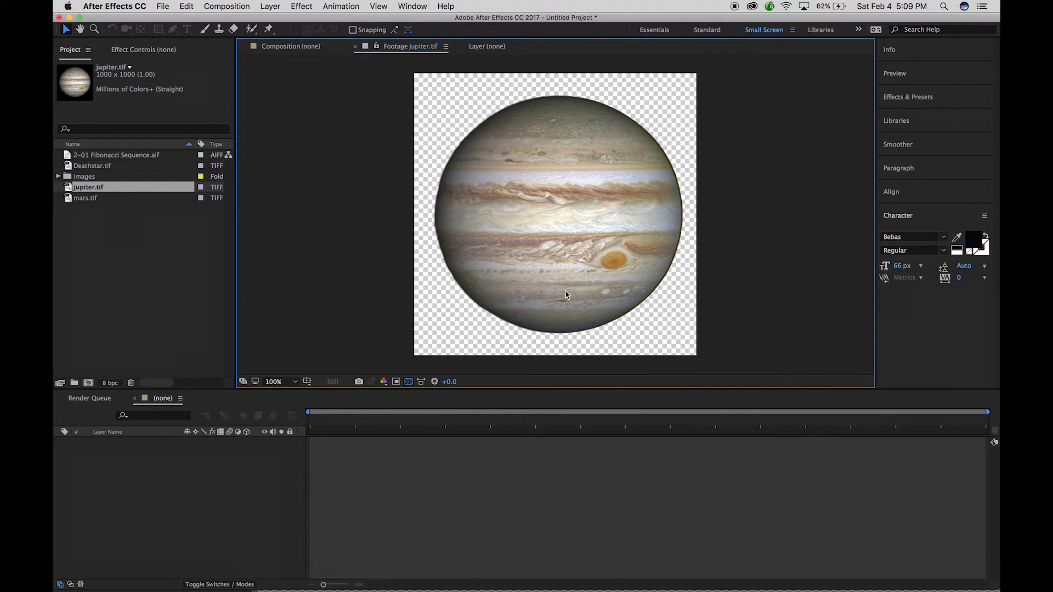
click(408, 382)
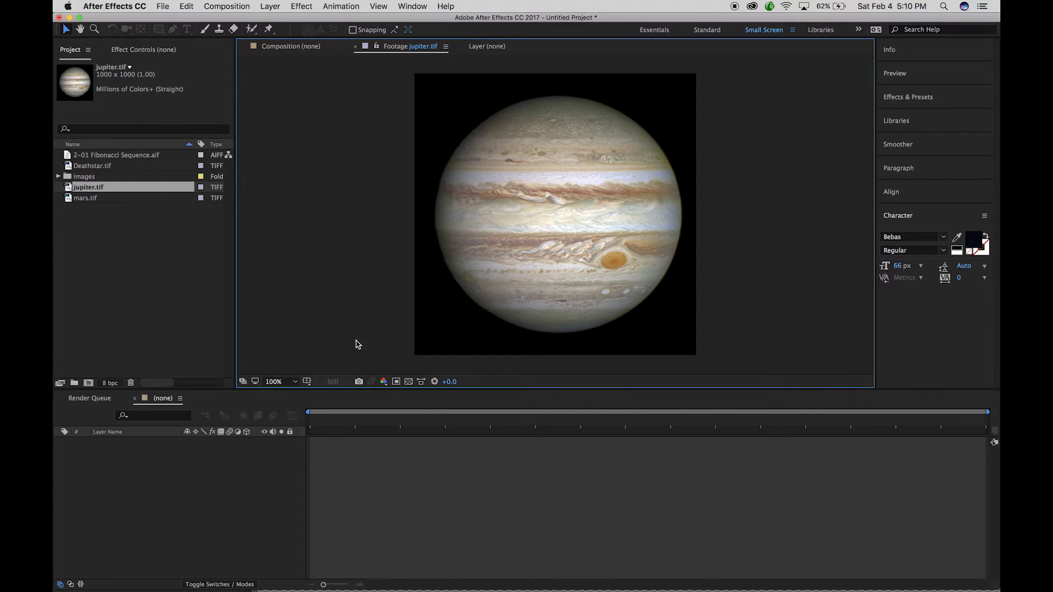
click(355, 46)
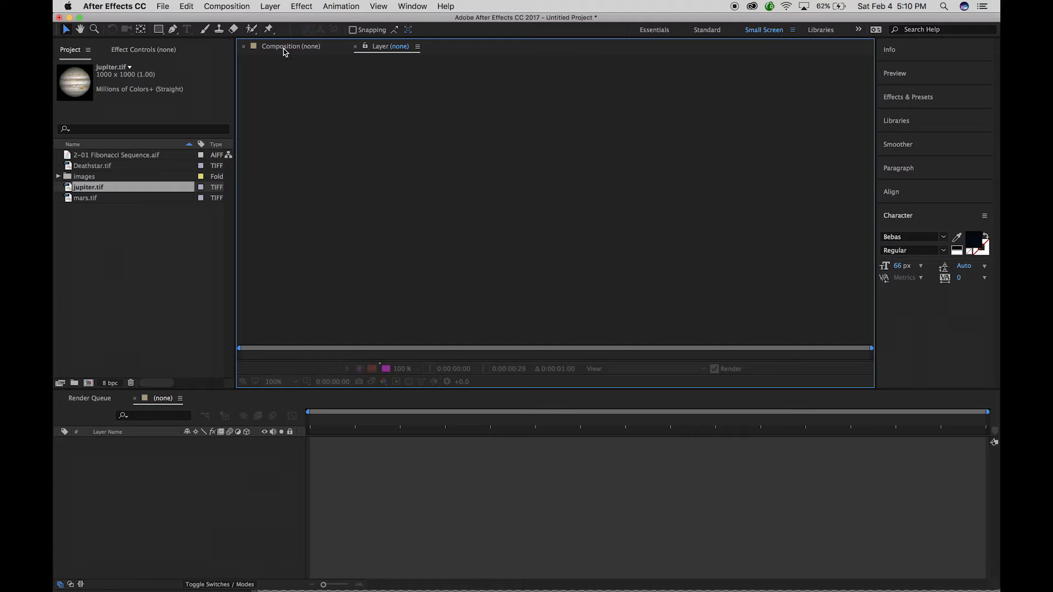
click(284, 49)
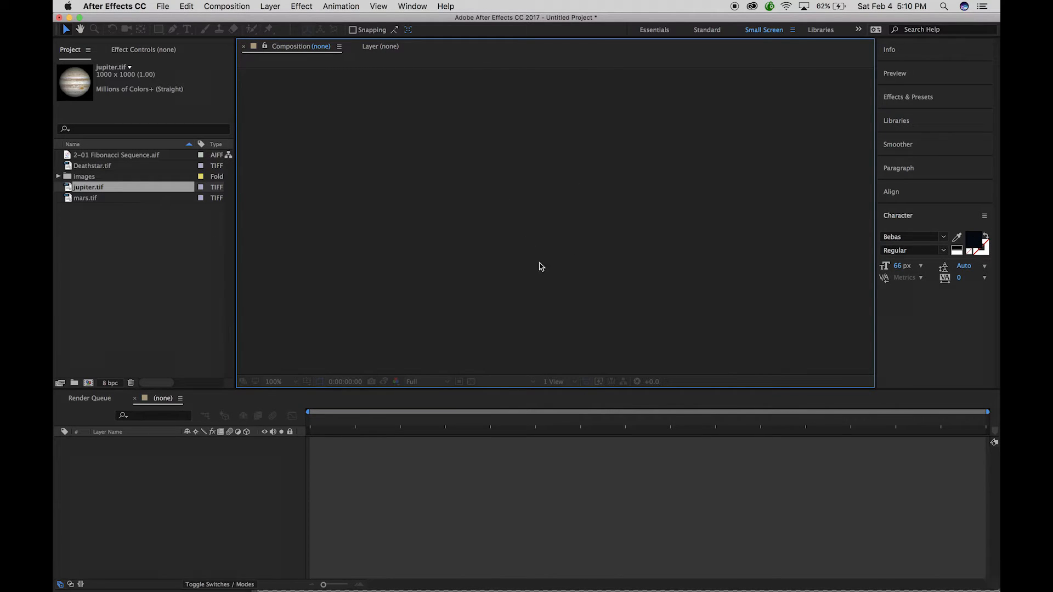
click(89, 384)
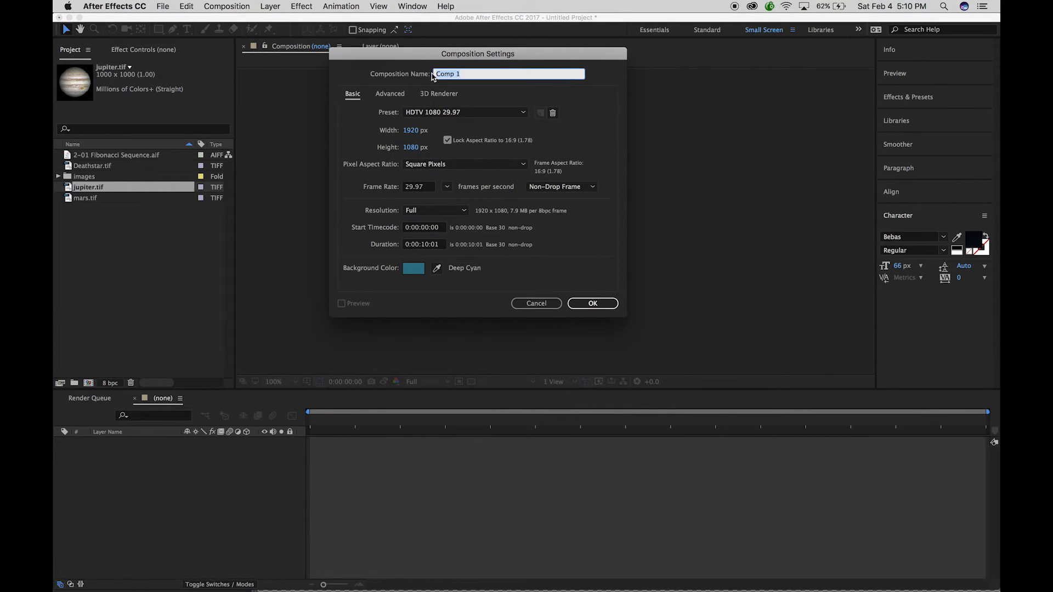
drag(437, 57, 450, 69)
click(549, 315)
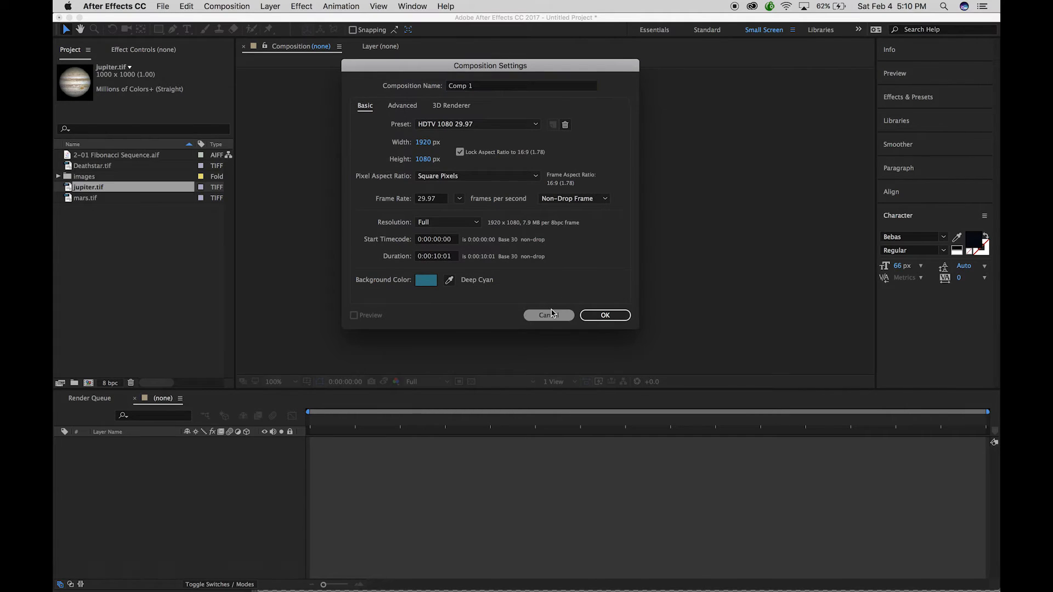
Step: Create a new composition named Comp 1 with the HDTV 1080 29.97 preset and a black background
click(225, 4)
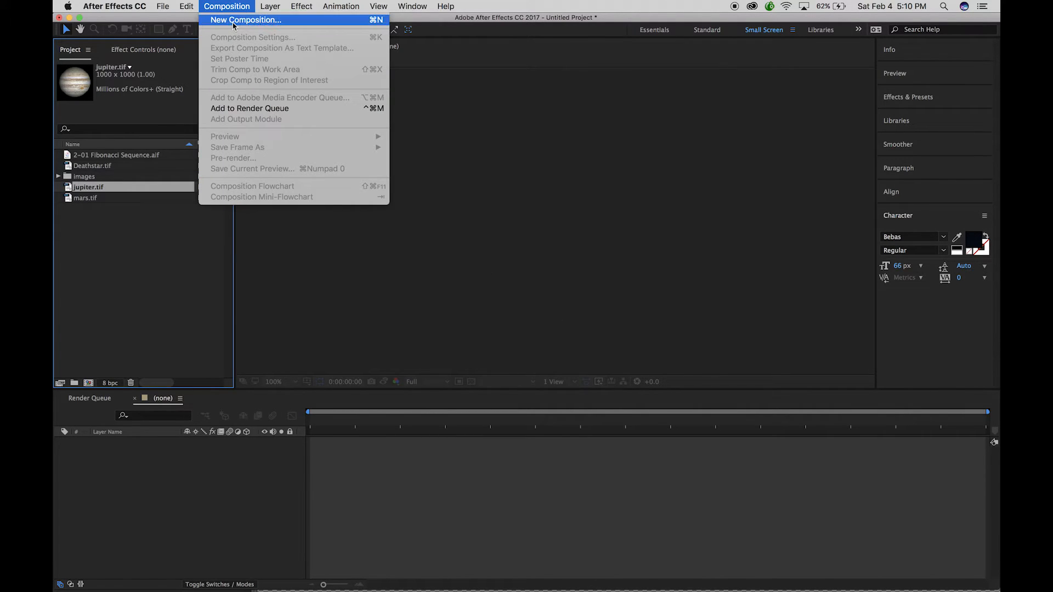
click(234, 22)
click(531, 124)
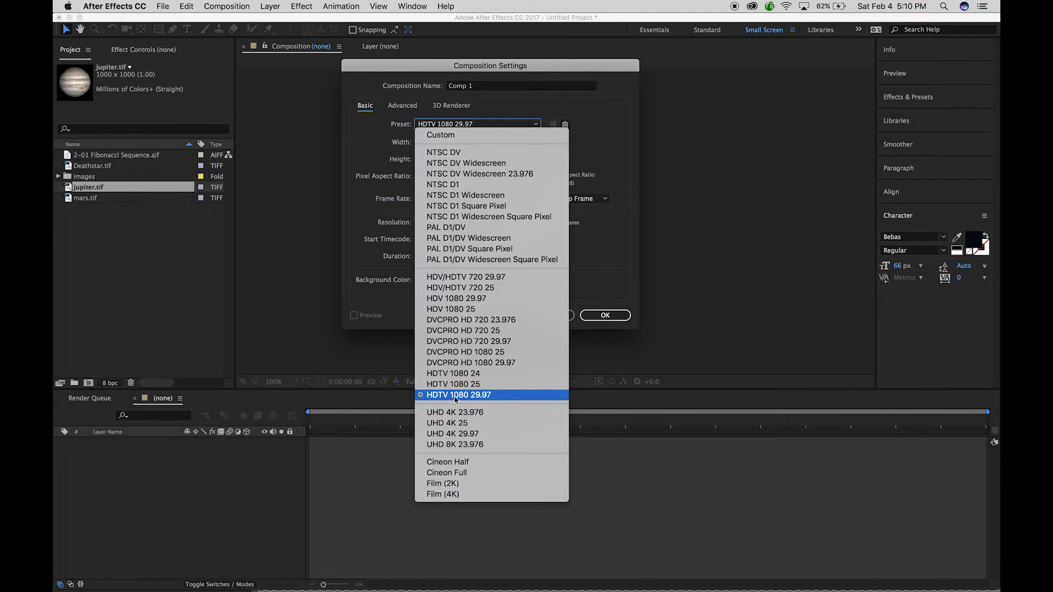
click(596, 290)
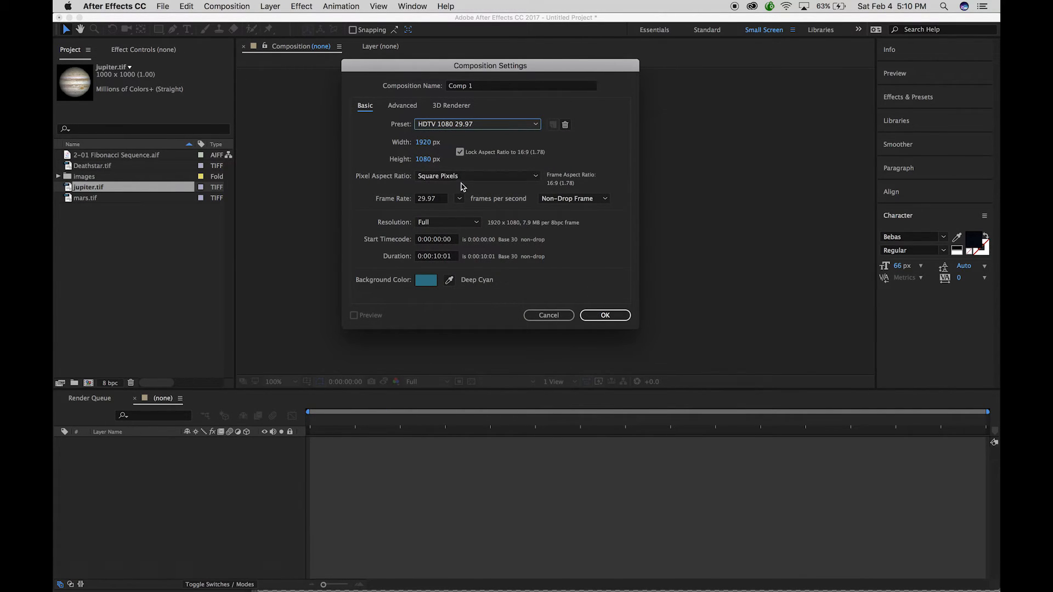
click(429, 286)
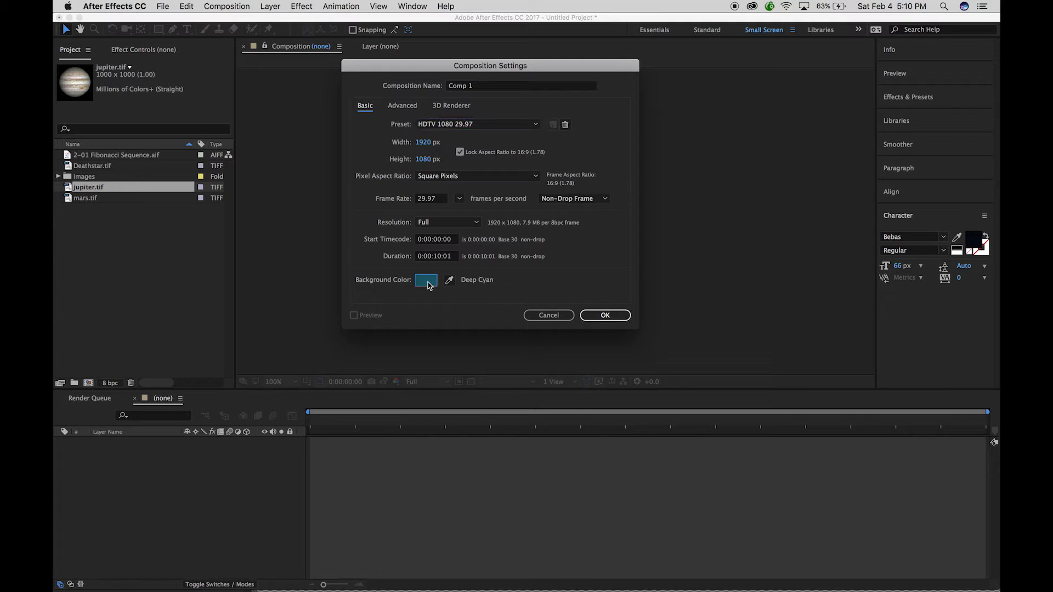
drag(735, 192, 812, 265)
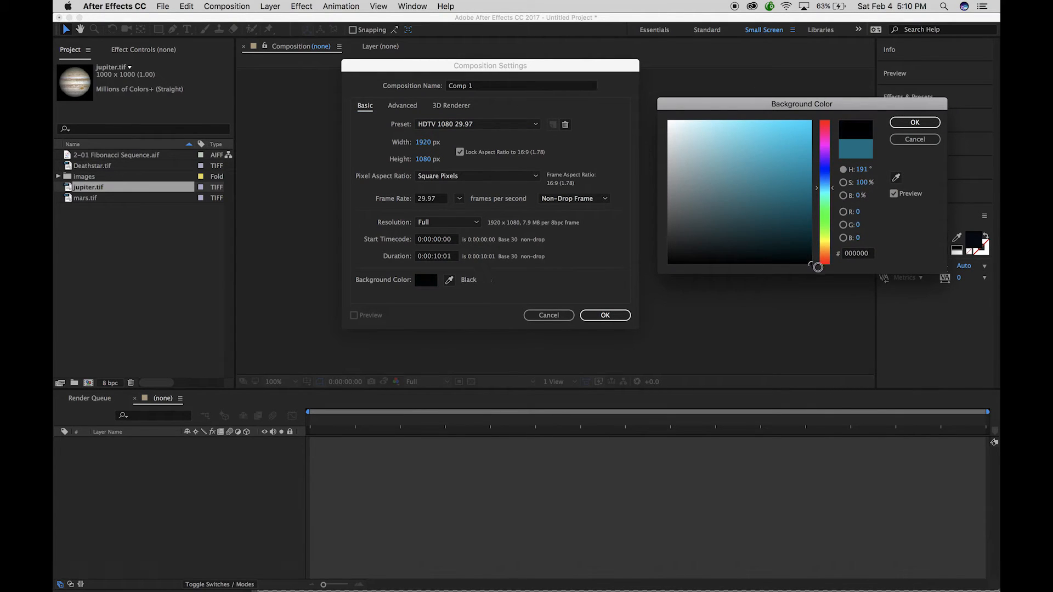
click(900, 122)
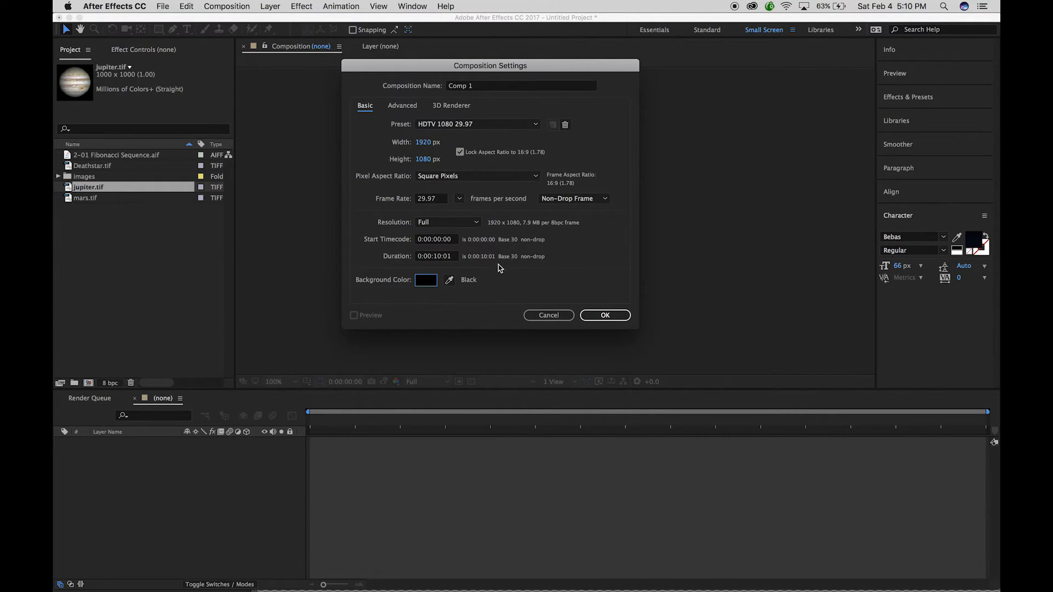
click(592, 315)
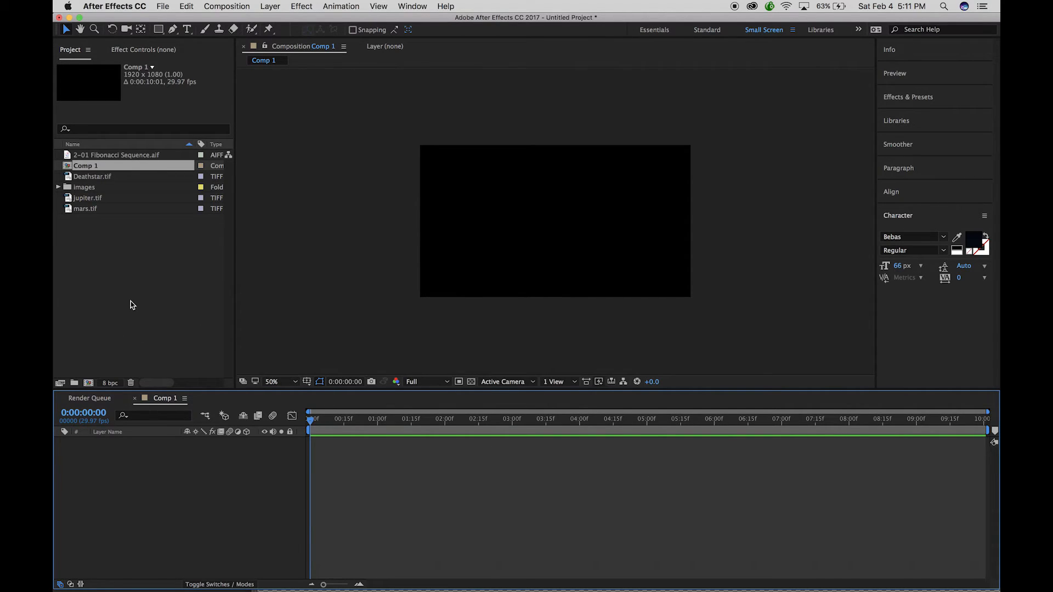
Step: Add jupiter.tif as a layer in the Comp 1 timeline, check it against the transparency grid, and leave the playhead at 0:00:00:00
click(79, 199)
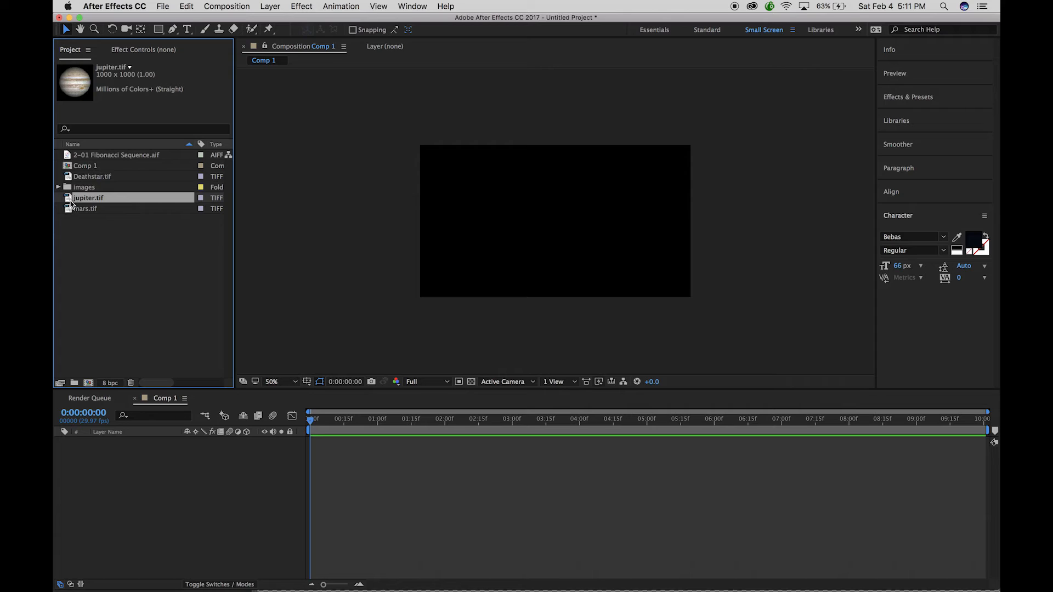
drag(85, 201, 147, 476)
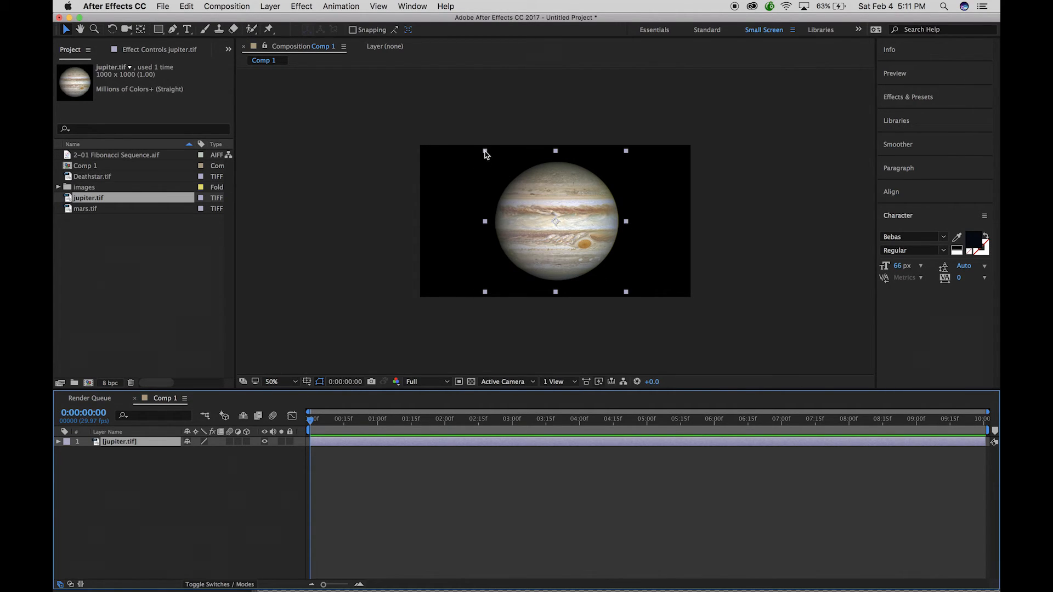
click(471, 382)
click(471, 382)
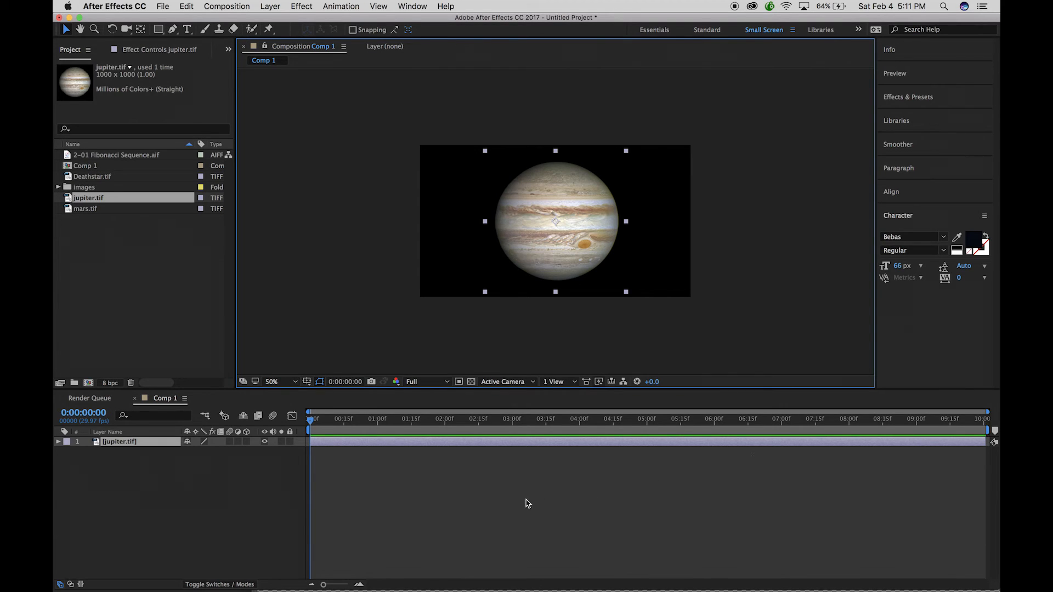
mouse_move(311, 420)
mouse_down()
mouse_move(464, 421)
mouse_move(292, 420)
mouse_up()
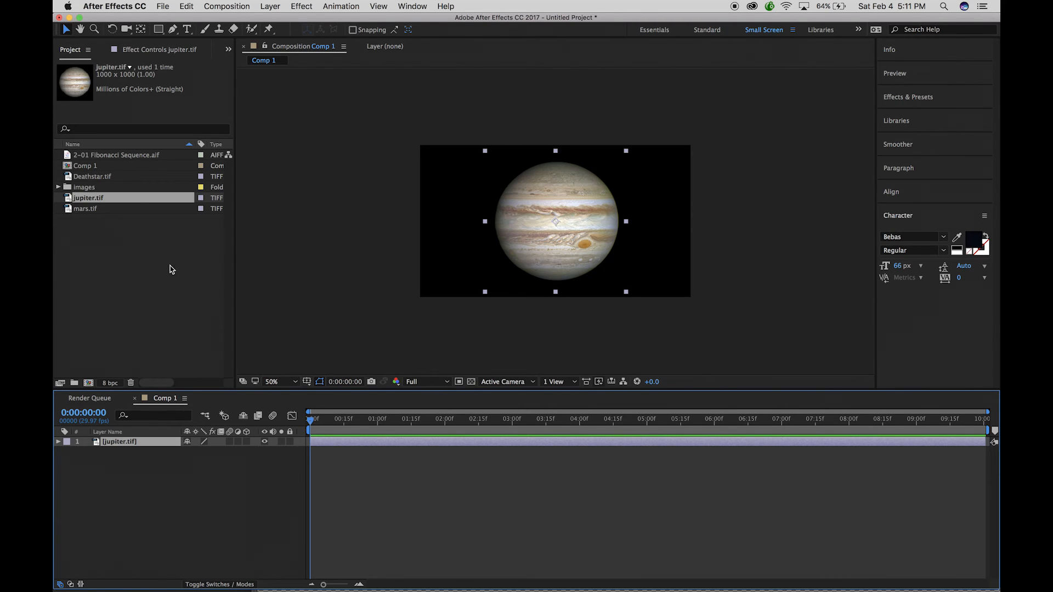
Step: Look over the Info, Preview, Effects & Presets and Render Queue contents, and return to the Comp 1 timeline
click(913, 49)
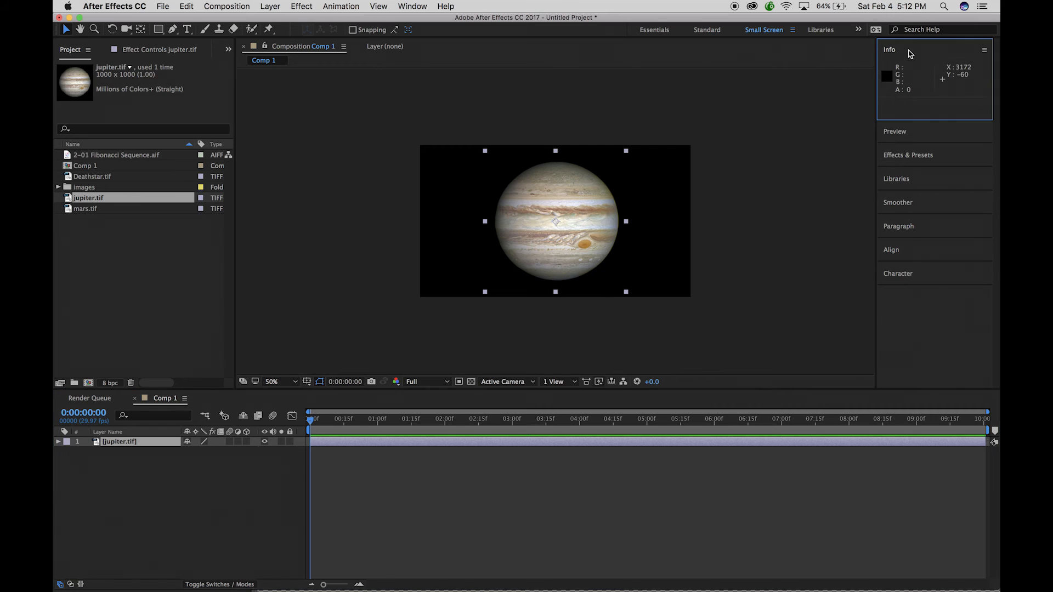
click(899, 132)
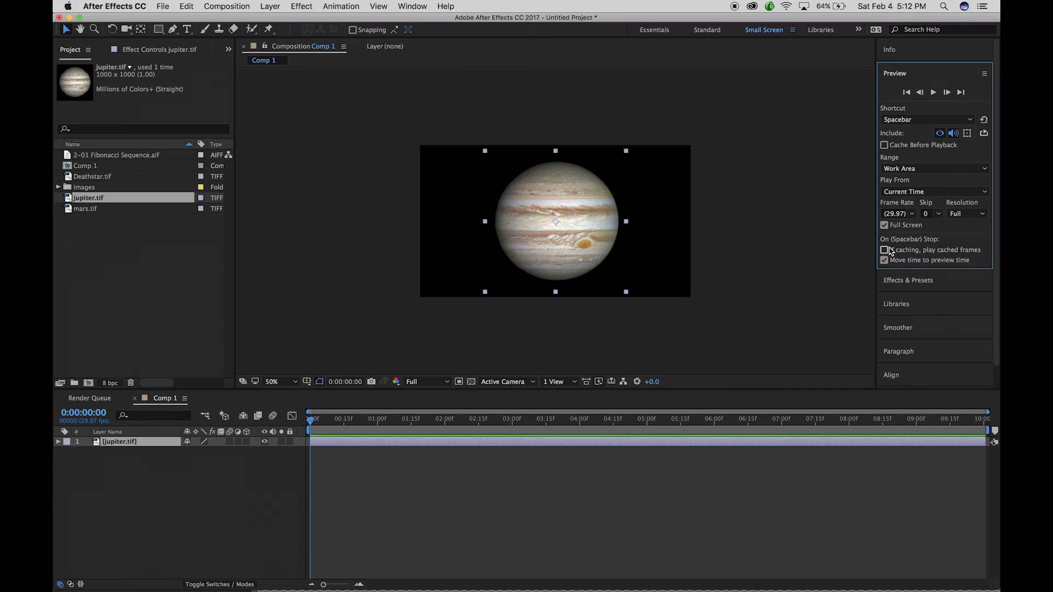
click(915, 285)
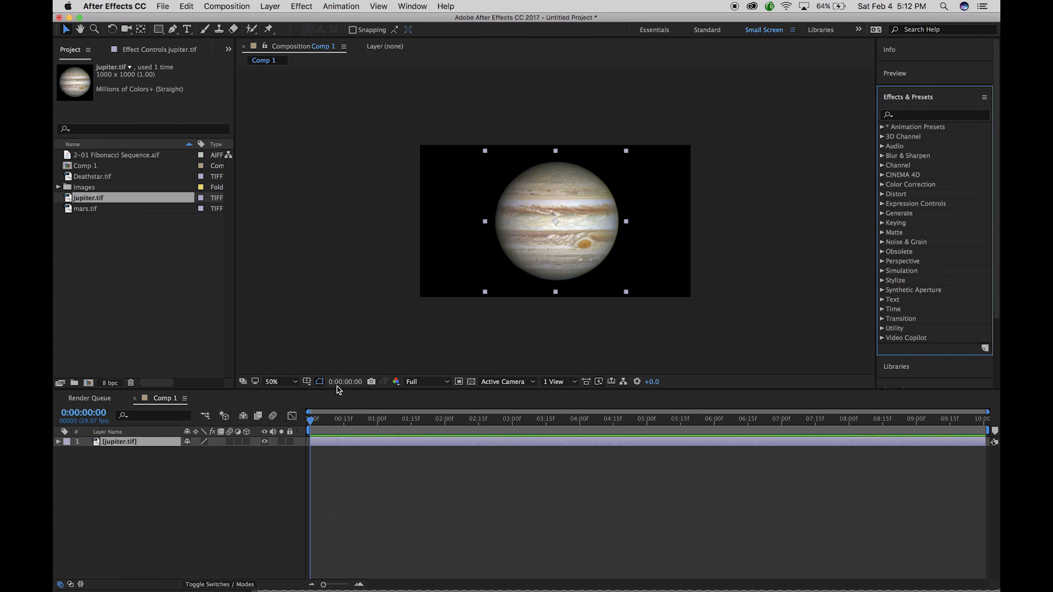
click(105, 399)
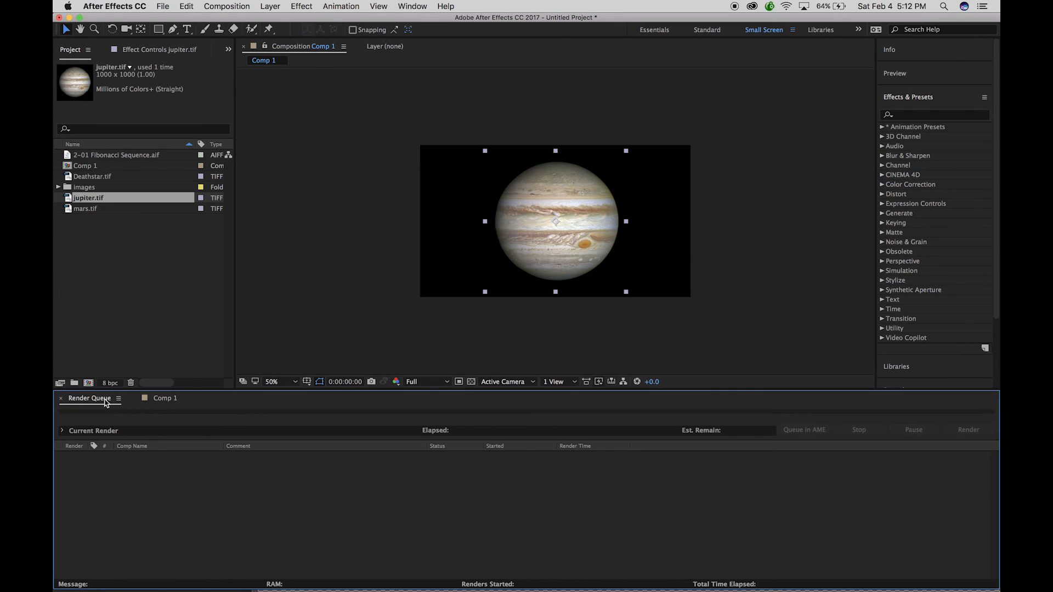
click(167, 399)
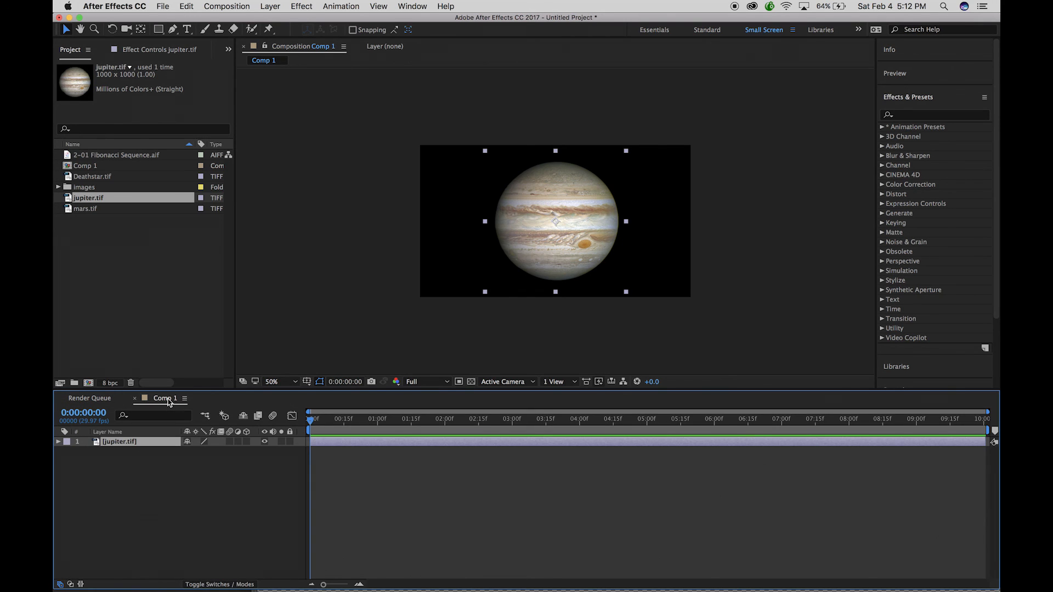